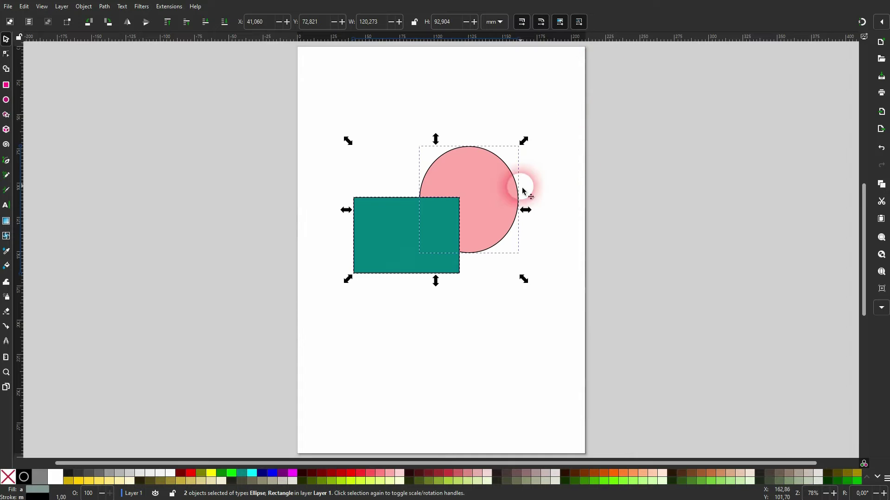
Step: Open the export settings and choose Plain SVG (*.svg) as the export format
click(8, 6)
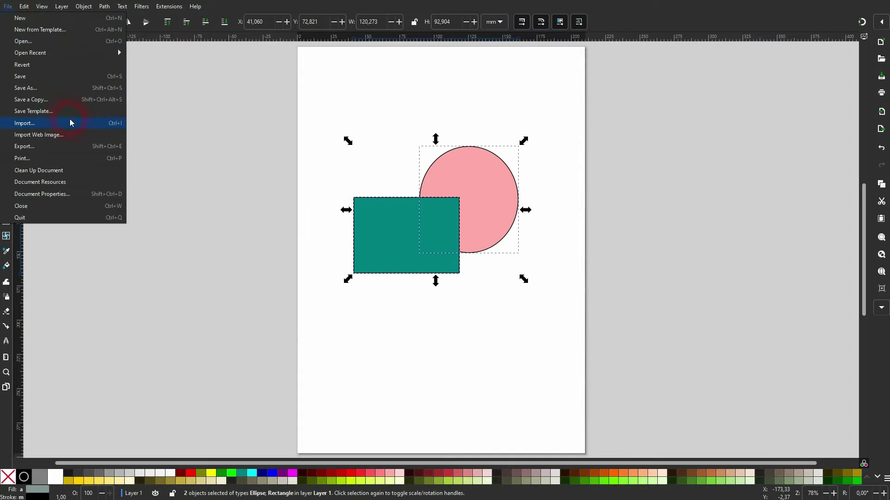
click(79, 147)
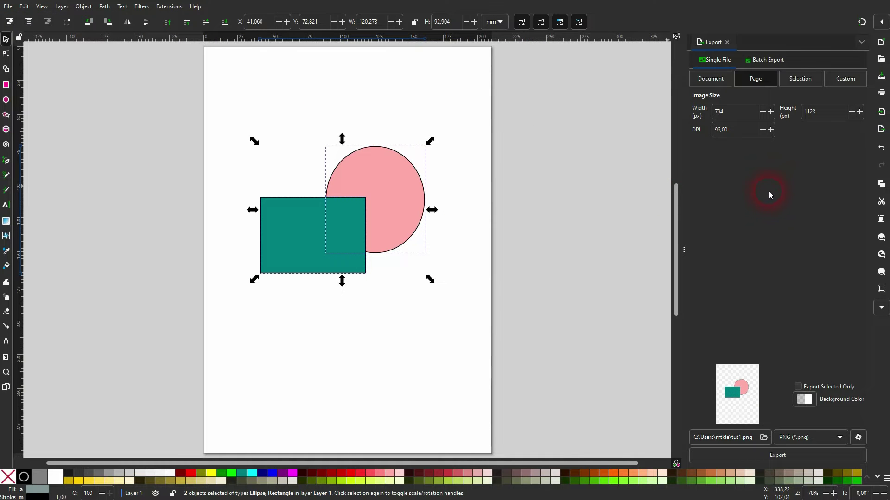
click(838, 438)
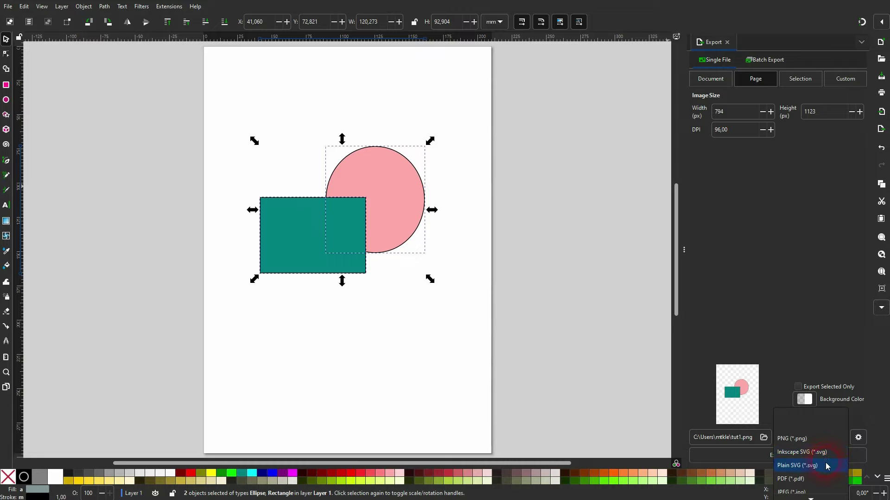
click(828, 467)
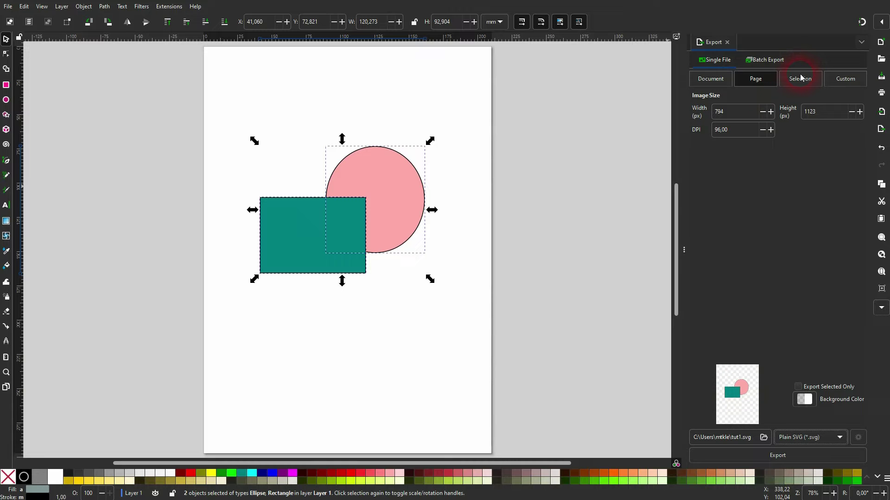
Step: Compare the image width, height and preview of the Page and Selection export areas
click(800, 78)
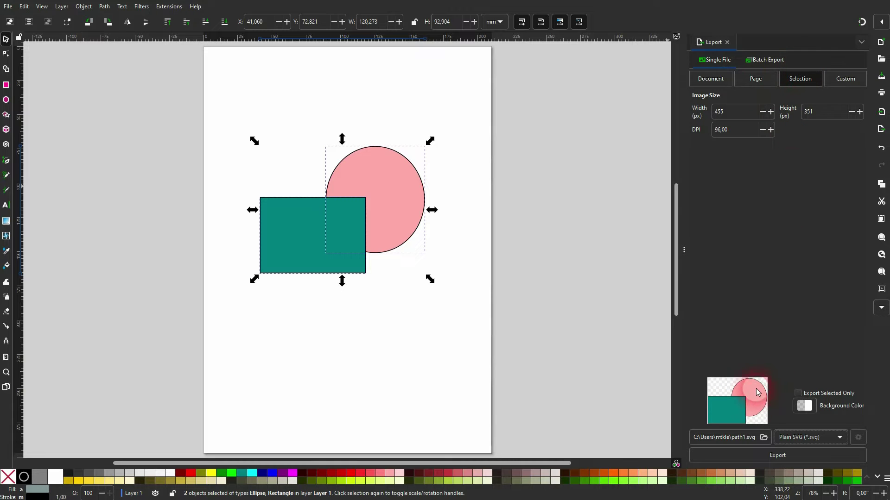
click(754, 79)
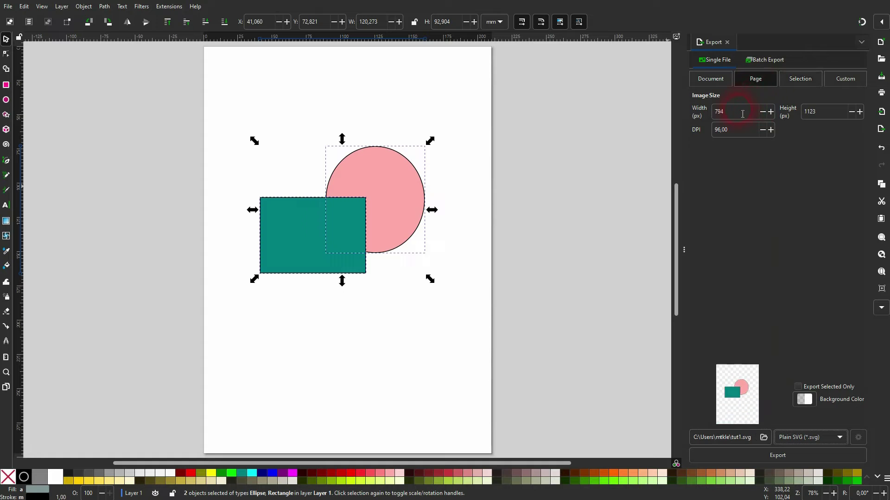
double_click(721, 114)
double_click(808, 116)
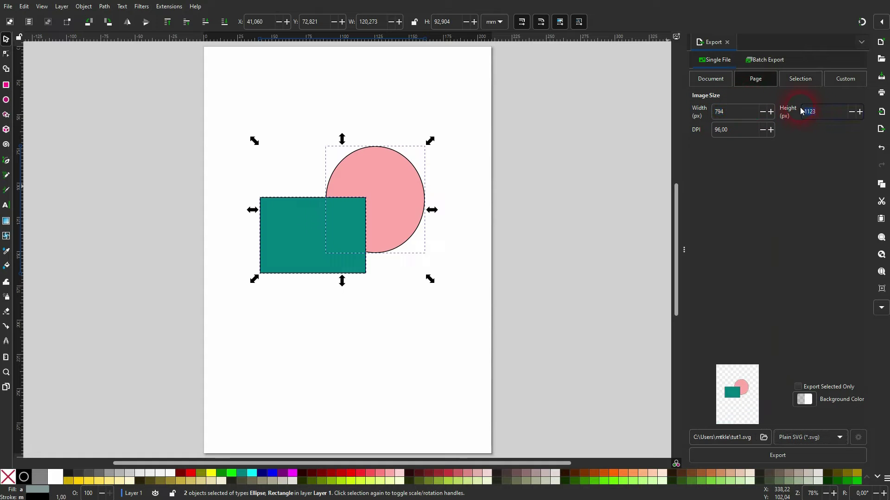
click(800, 80)
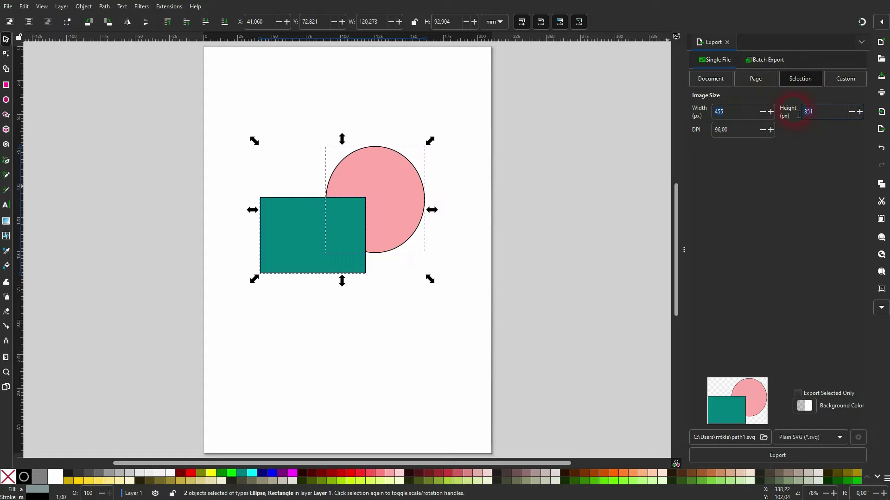
Step: Check the export preview with nothing selected, the rectangle alone, the circle alone, and both shapes together
click(423, 191)
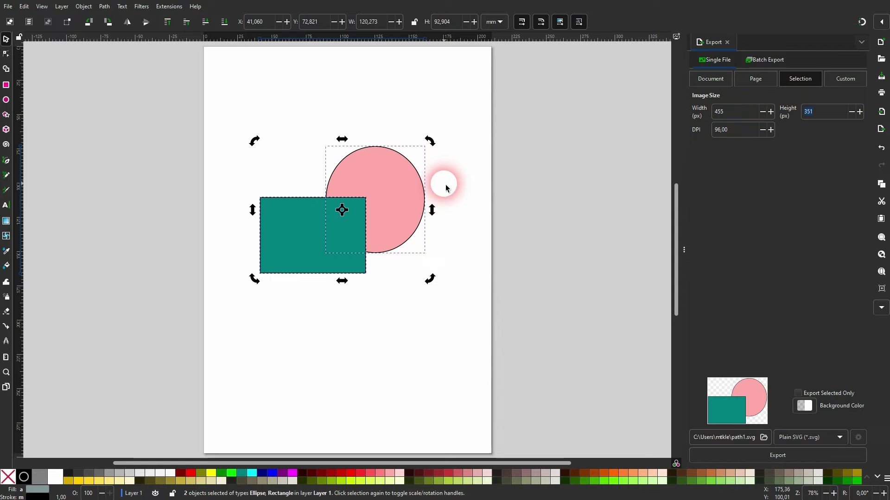
click(769, 80)
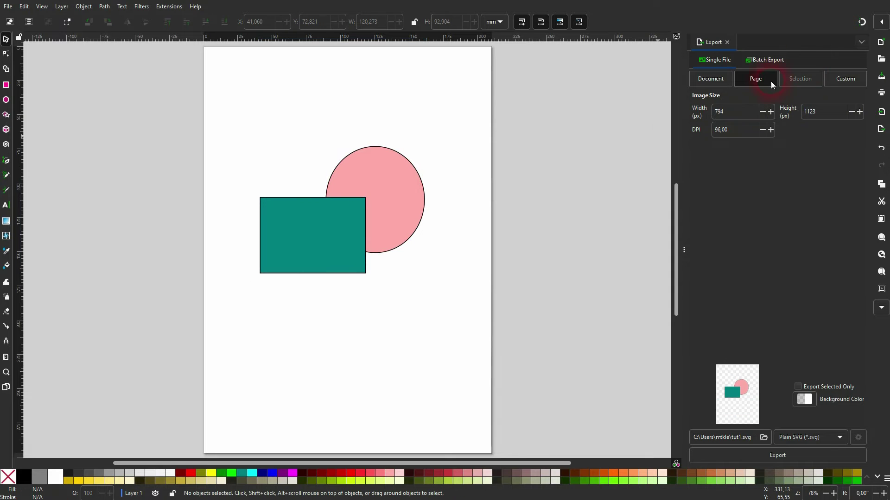
click(318, 217)
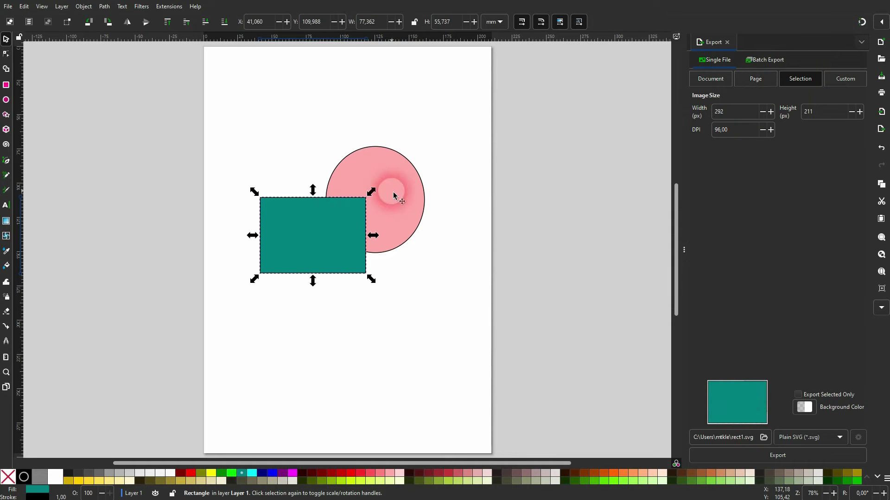
click(397, 197)
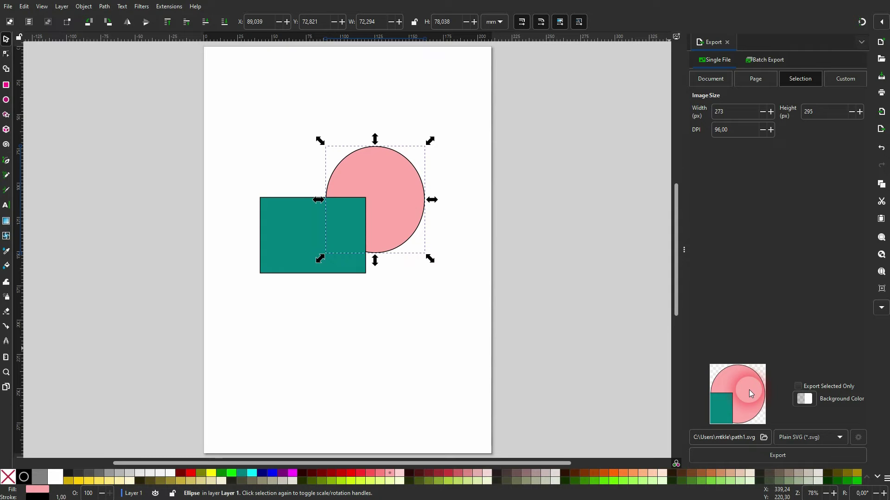
shift+click(269, 268)
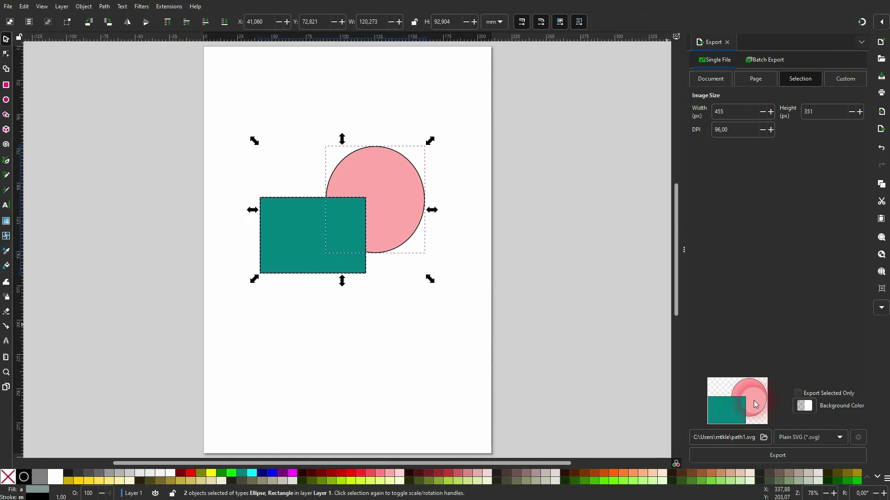
Step: Export the whole page to the Desktop as a Plain SVG file named tut1
click(749, 80)
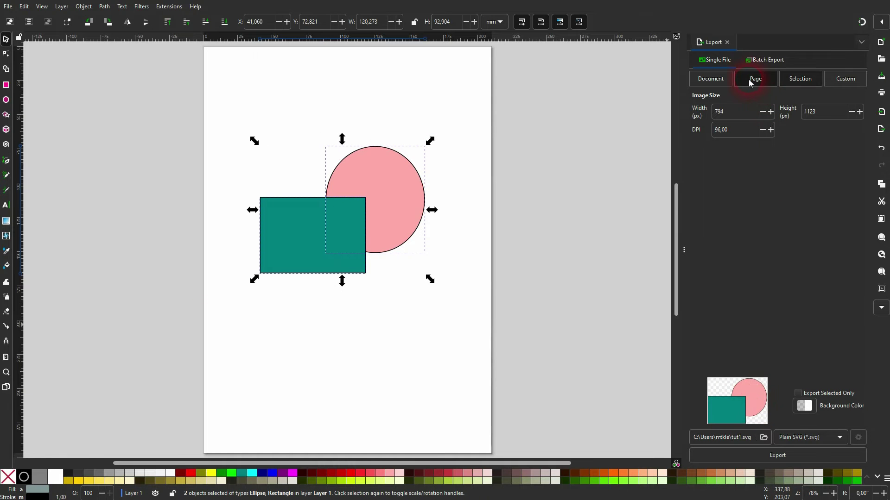
click(764, 437)
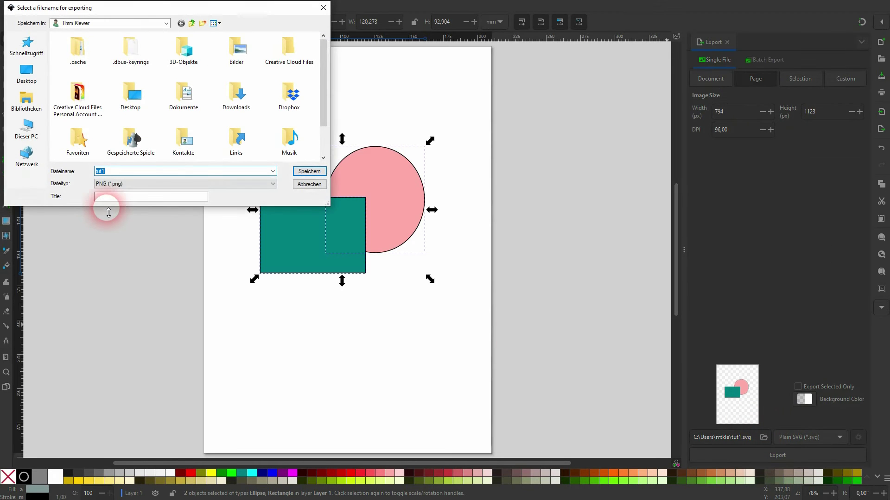
click(35, 81)
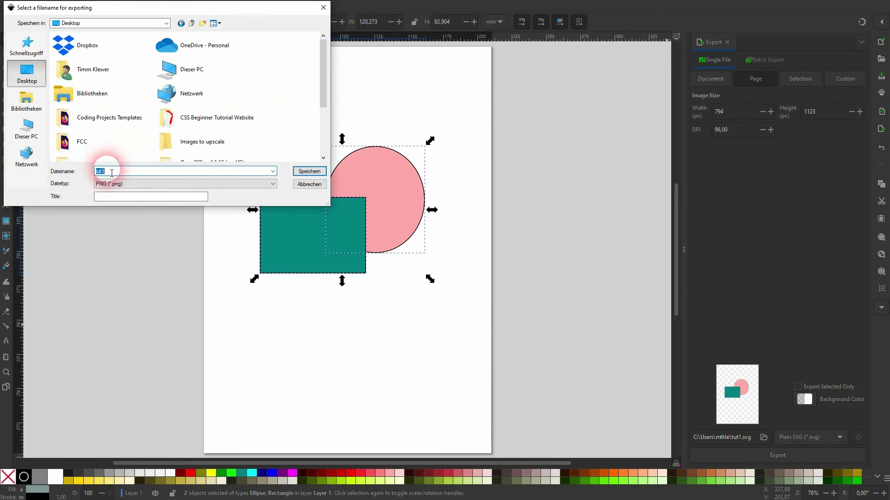
text(tut)
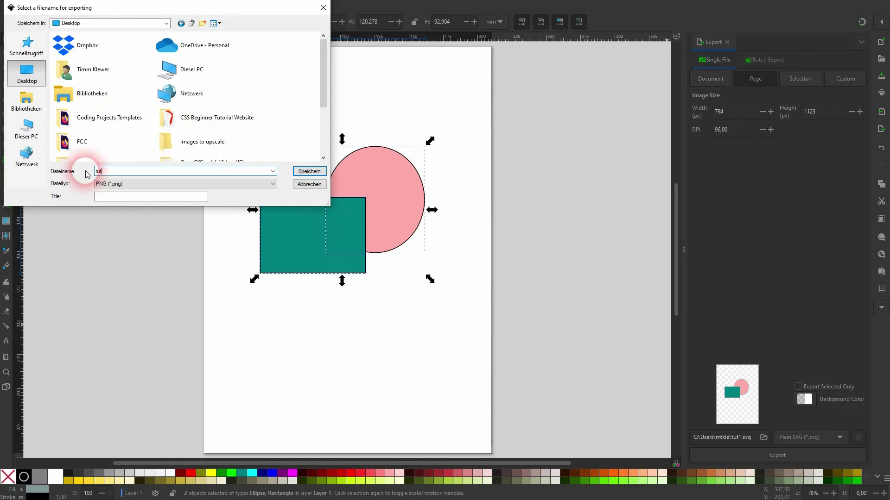
text(1)
click(139, 184)
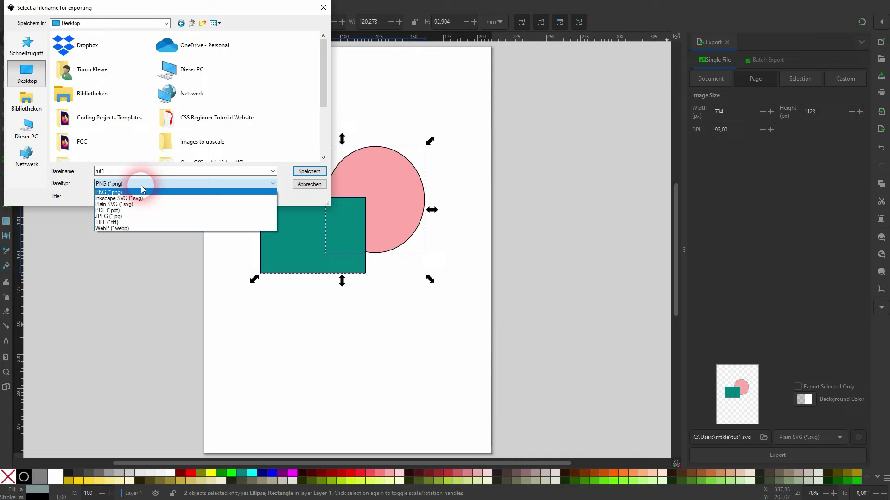
click(155, 205)
click(309, 172)
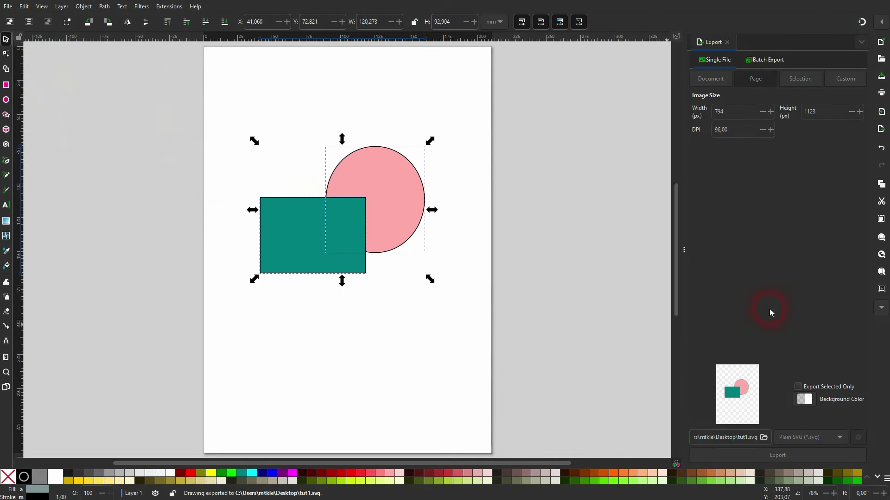
Step: Export only the selected rectangle and circle to the Desktop as a Plain SVG file named tut2
click(800, 79)
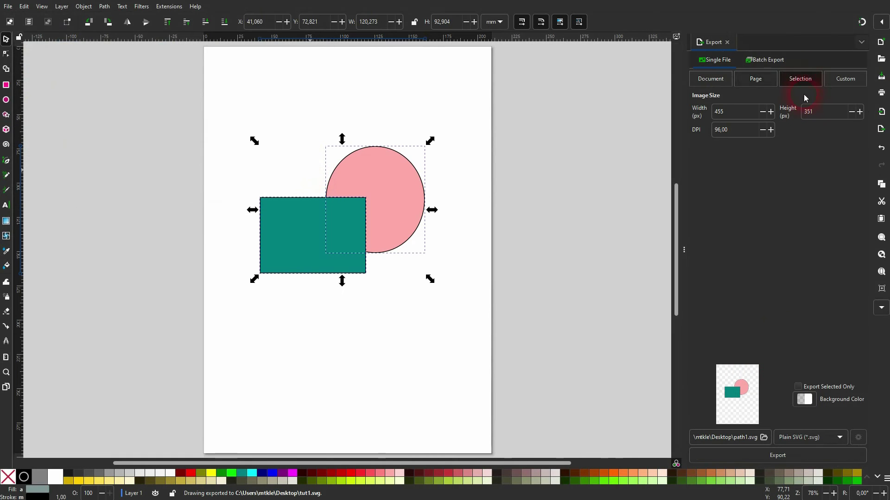
click(764, 437)
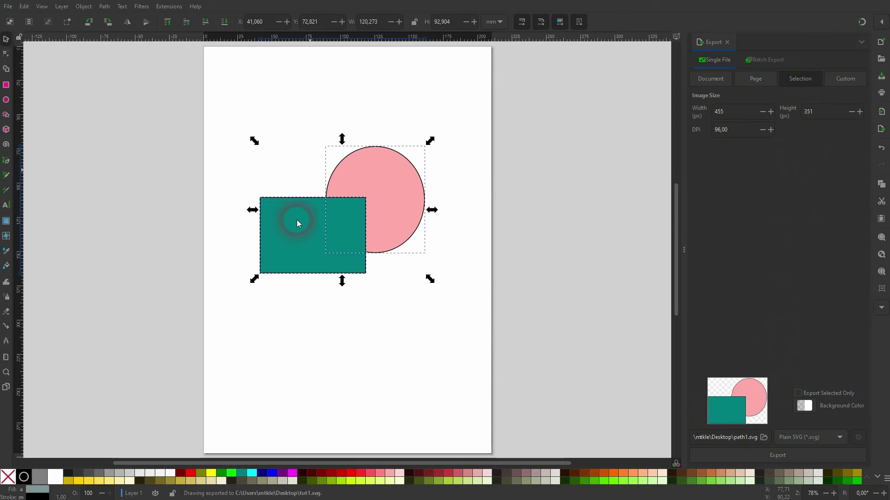
text(tut2)
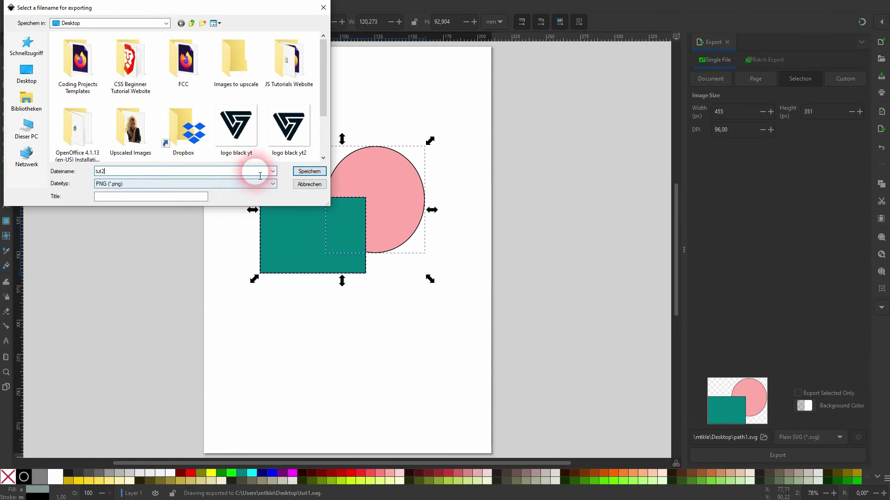
click(241, 184)
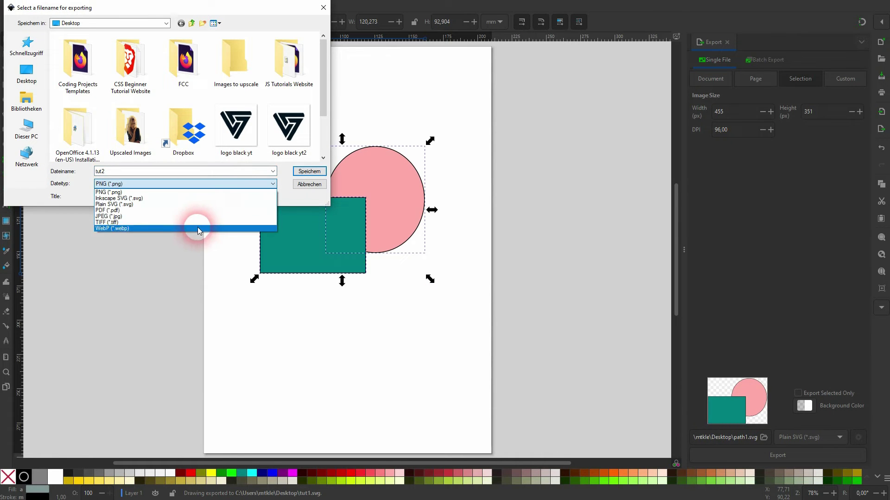
click(189, 206)
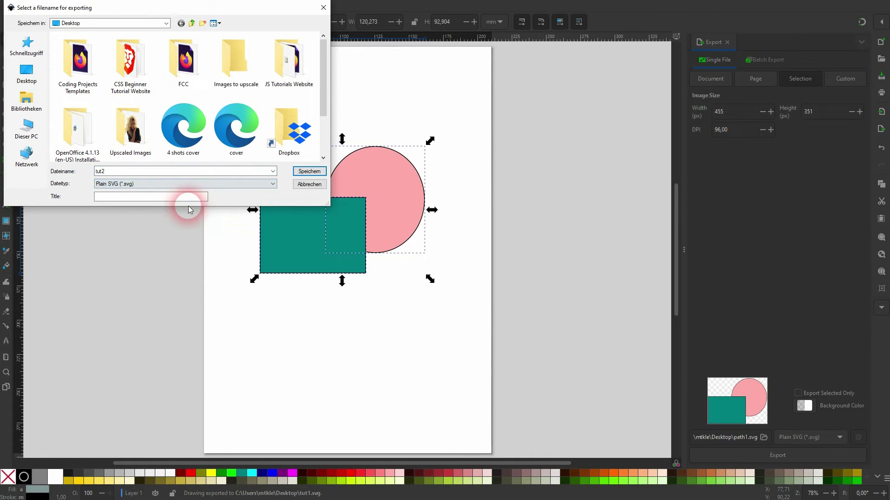
click(310, 171)
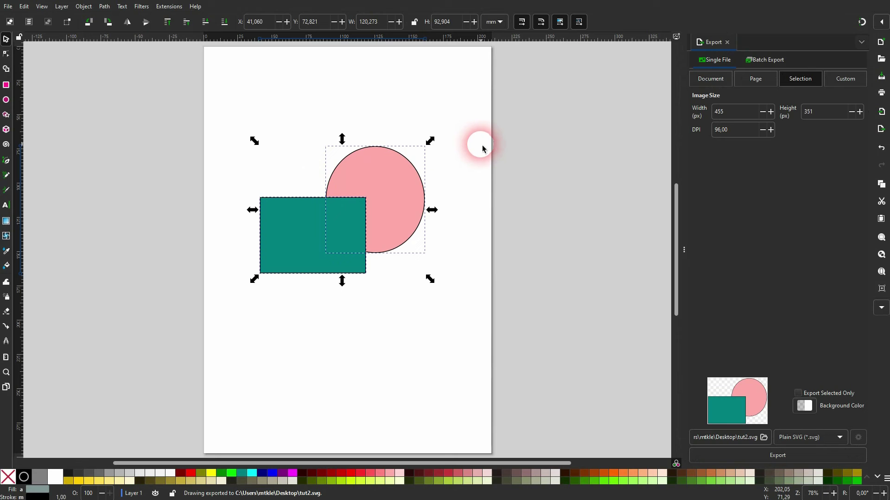
Step: Switch to the browser to compare the exported tut1.svg and tut2.svg, and return to Inkscape
key(alt+Tab)
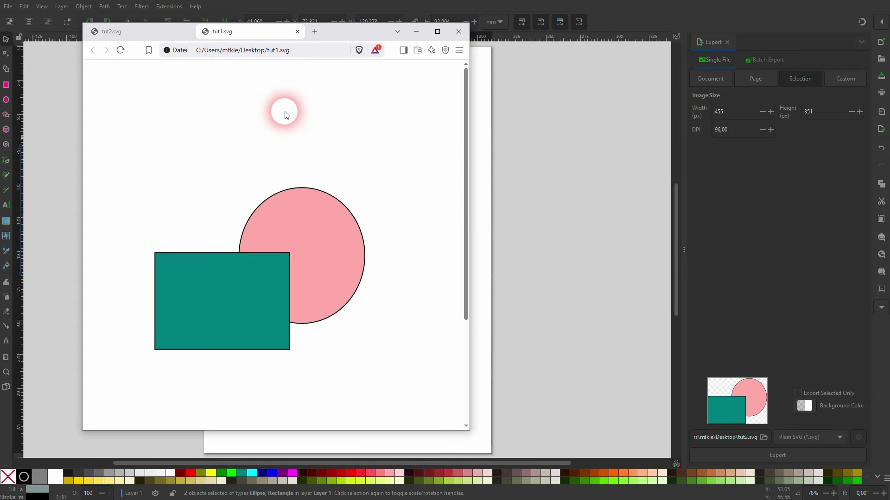
key(alt+Tab)
click(755, 79)
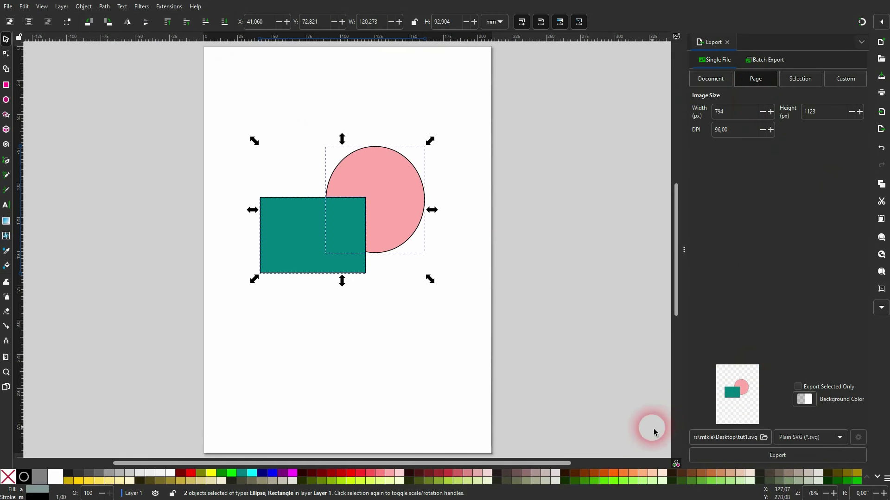
key(alt+Tab)
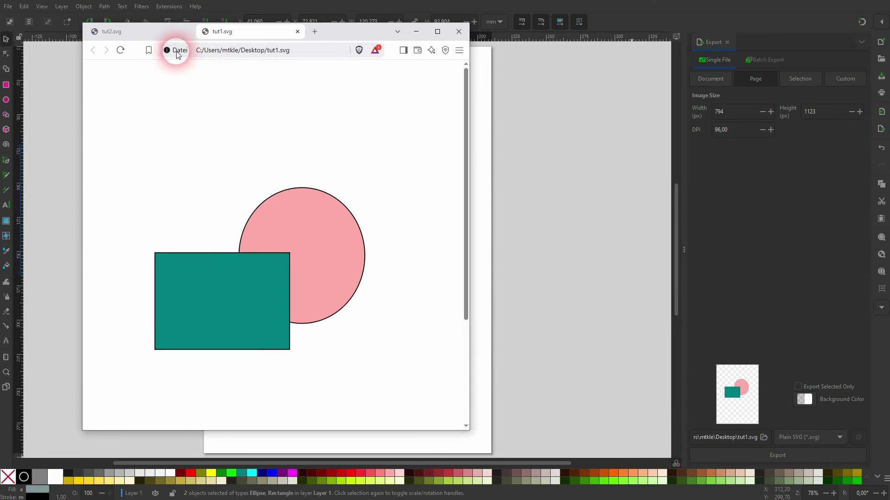
click(159, 28)
click(794, 213)
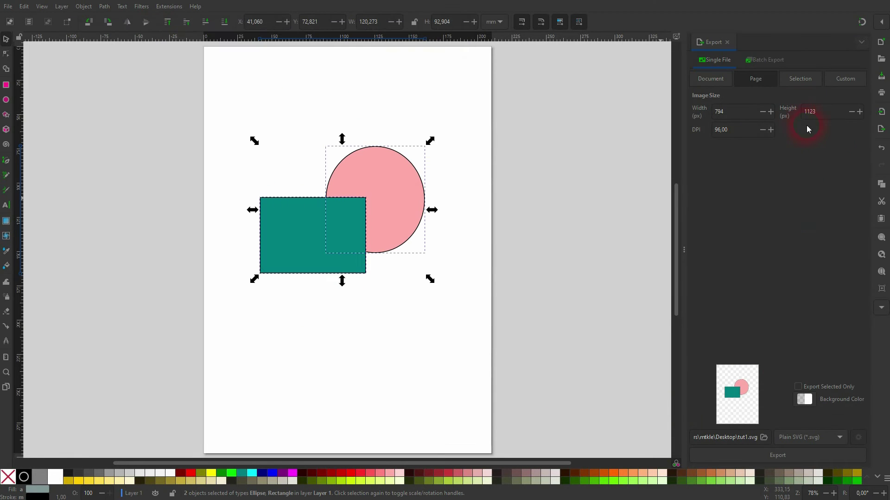
Step: Export only the selected rectangle and circle to the Desktop as an Inkscape SVG file named tut3
click(800, 79)
click(733, 384)
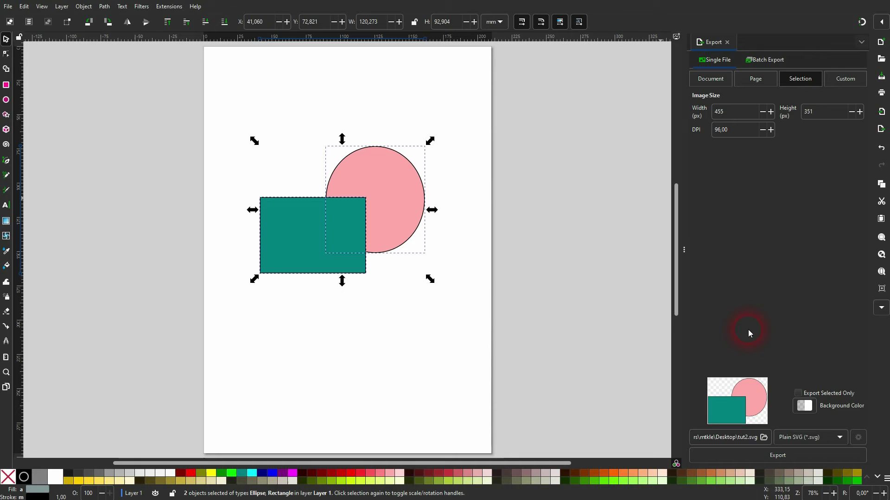
click(809, 437)
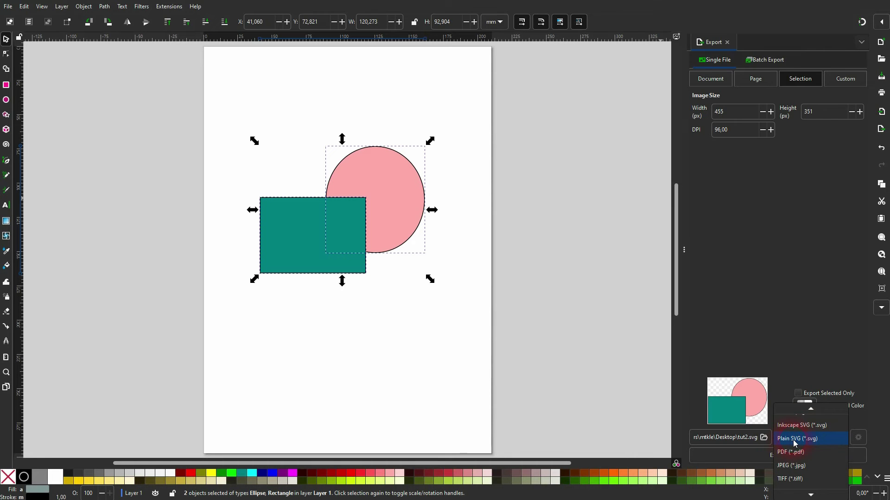
click(811, 426)
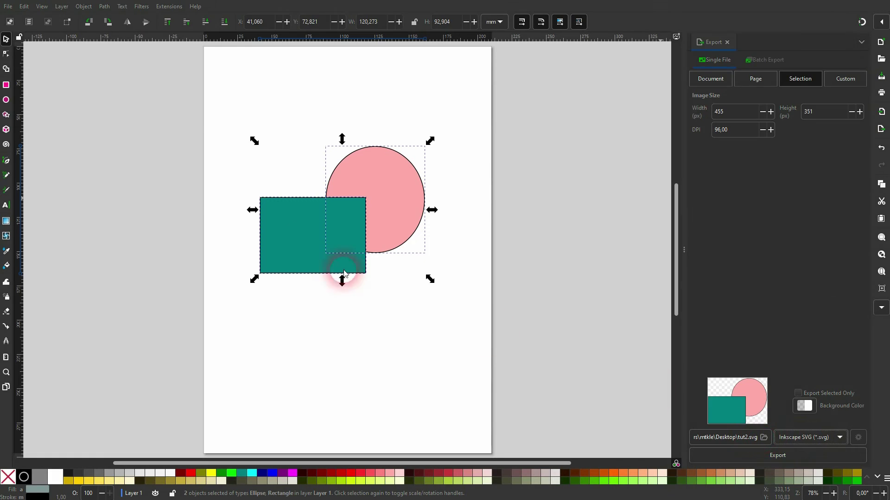
click(308, 245)
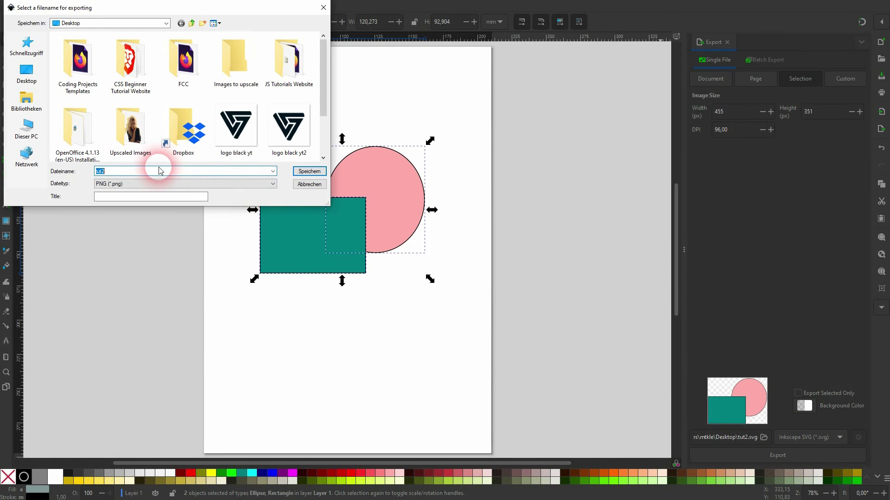
text(tut3)
click(150, 184)
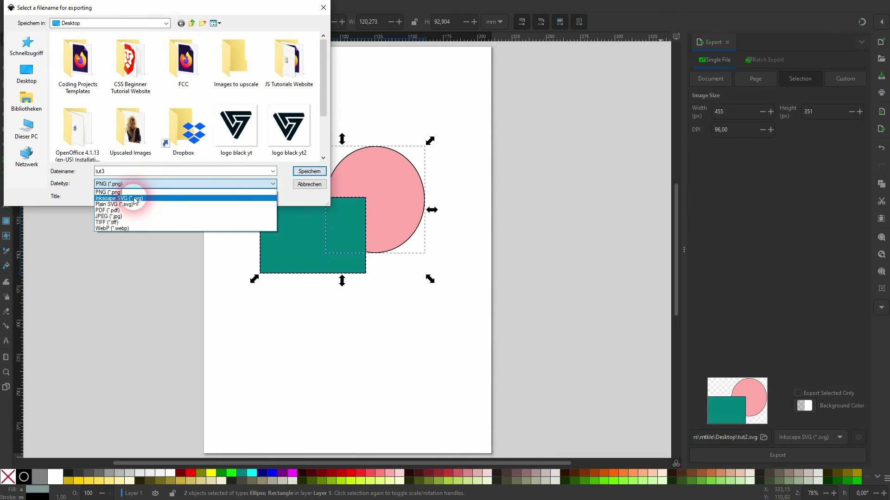
click(134, 199)
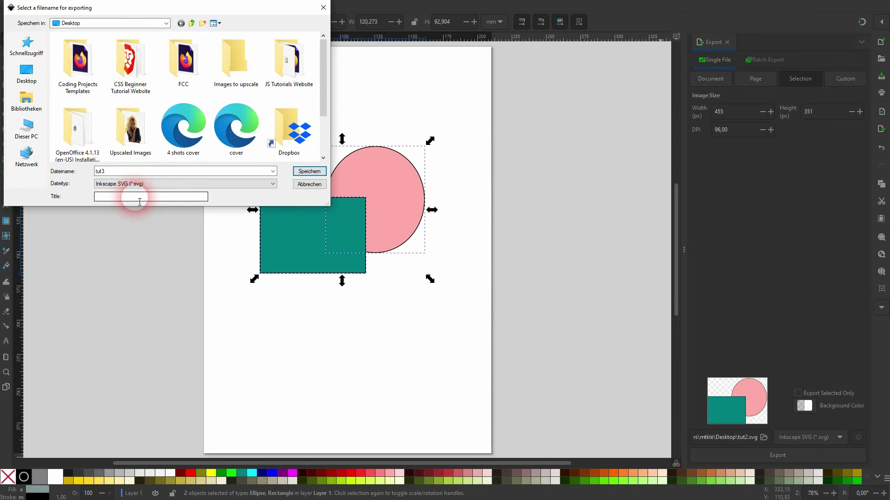
click(309, 171)
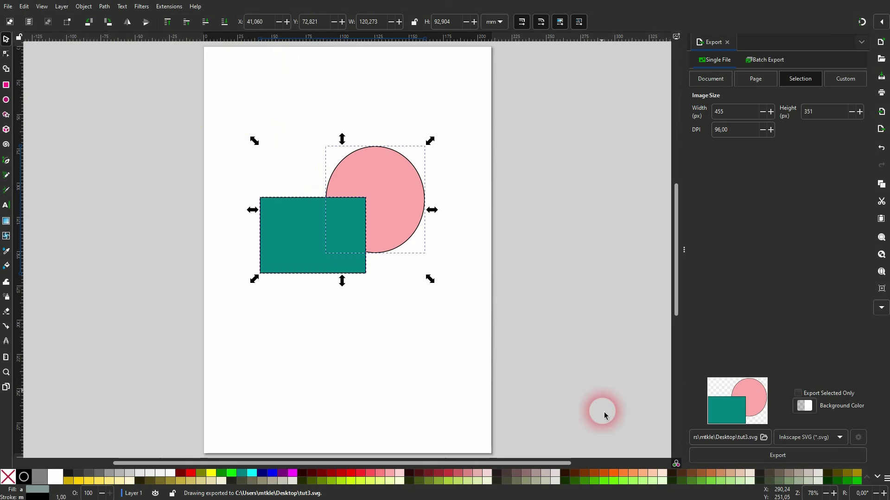
Step: Switch to the browser, open tut3.svg and arrange the open files in the order tut1, tut2, tut3
key(alt+Tab)
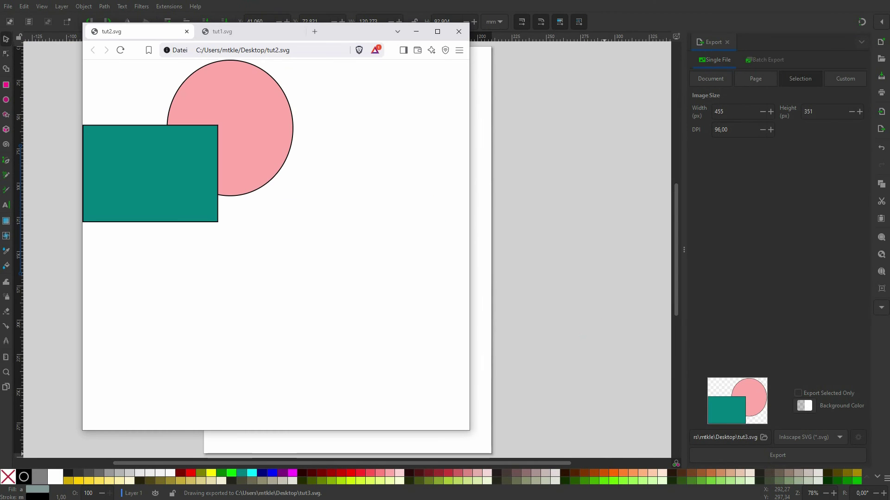
drag(385, 199, 399, 228)
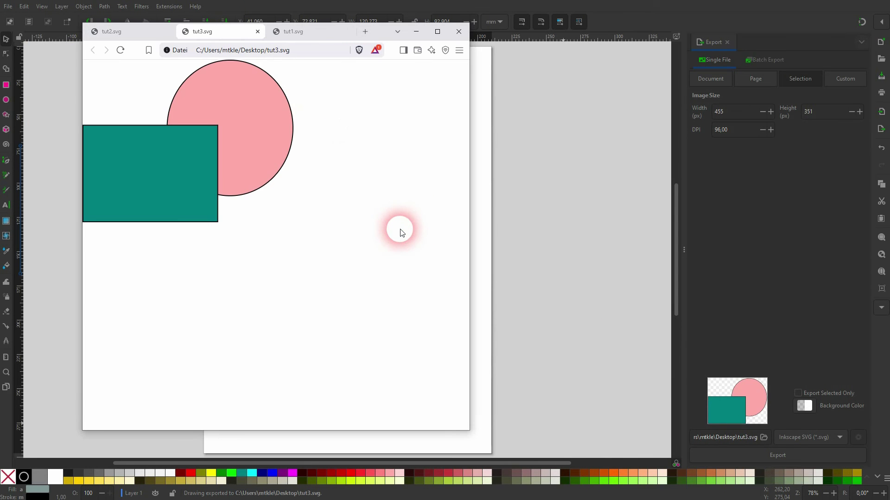
drag(214, 30, 286, 41)
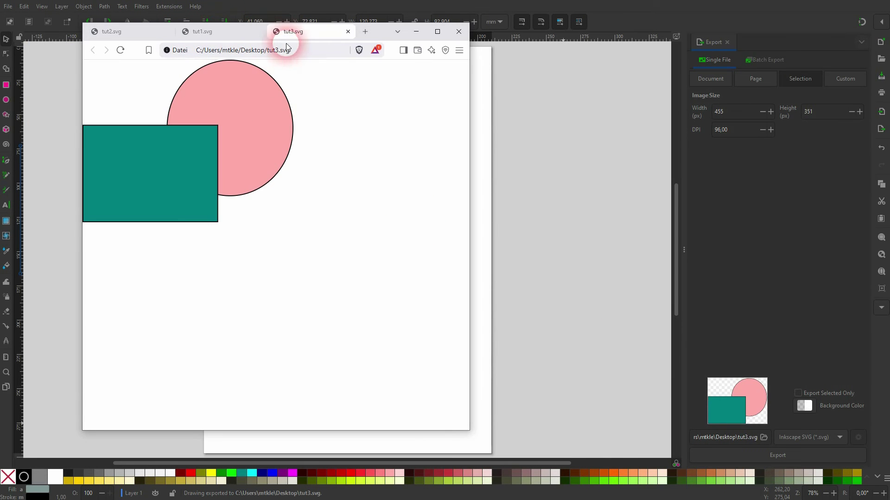
drag(224, 36, 139, 32)
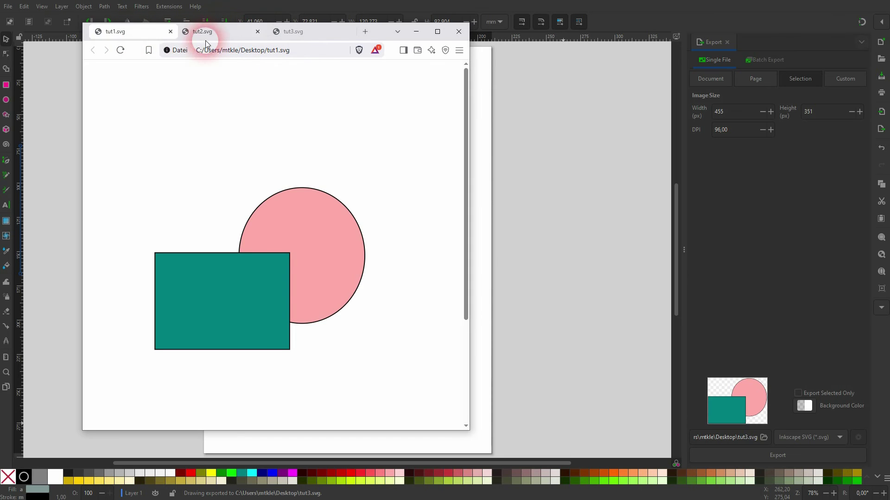
Step: Compare tut2.svg with tut3.svg, and return to Inkscape to recheck the page and selection export areas
click(220, 36)
click(317, 30)
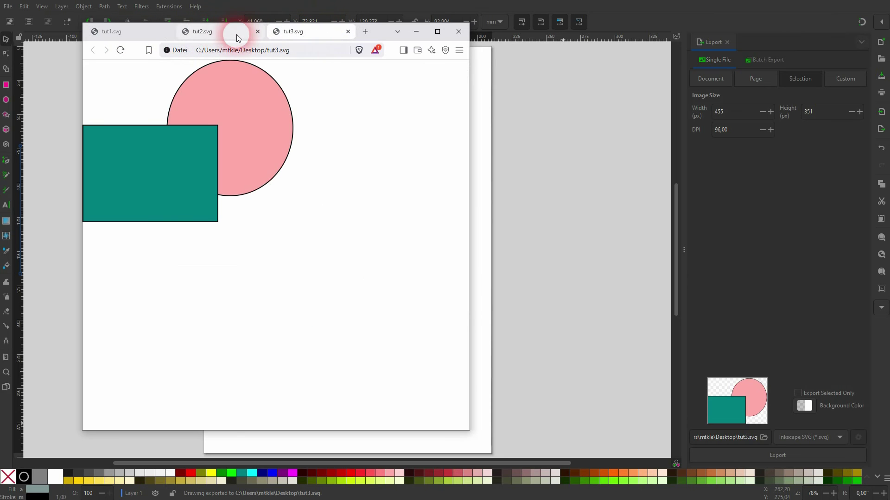
click(586, 127)
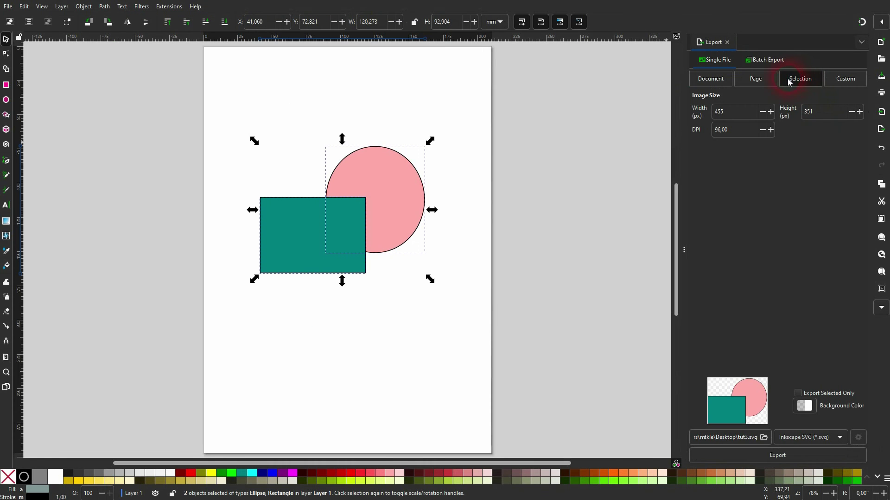
click(770, 79)
click(810, 81)
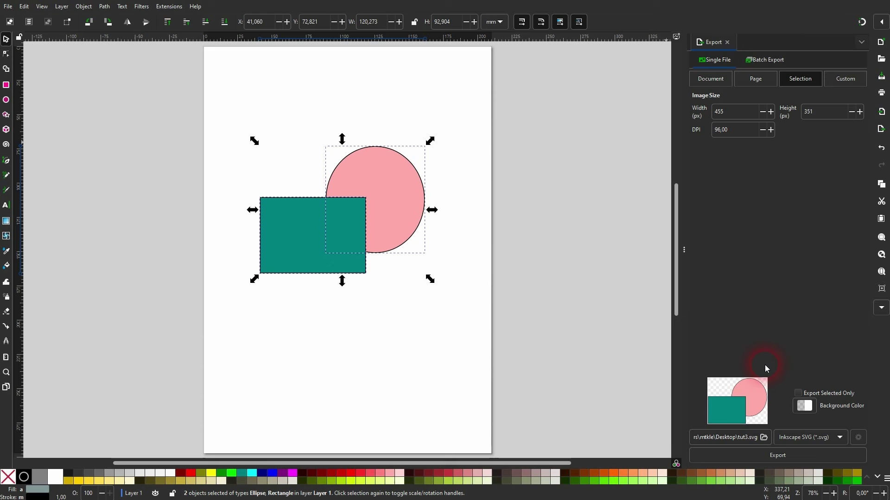
Step: Switch to File Explorer and open the file properties of both tut2 and tut3 on the Desktop
key(alt+Tab)
right_click(323, 387)
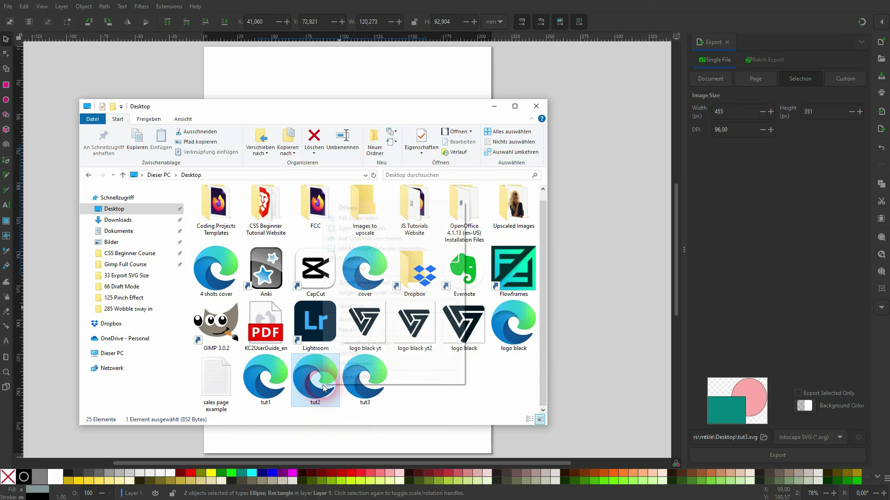
click(355, 377)
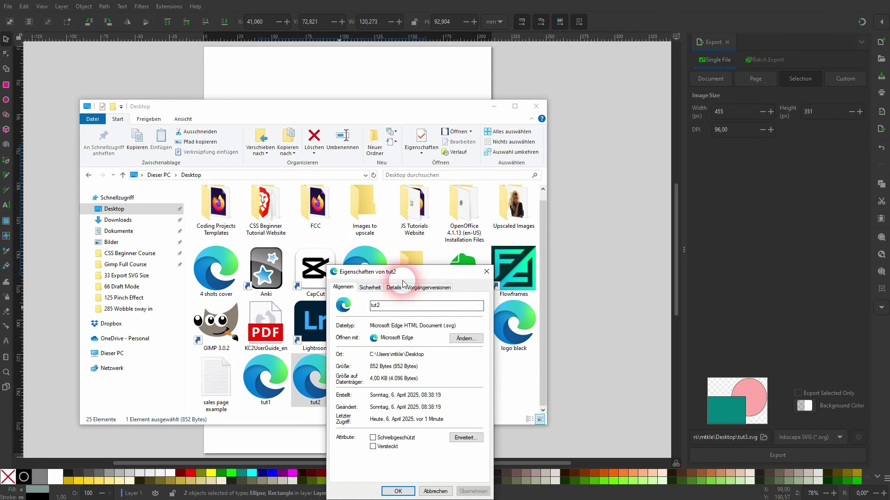
drag(425, 328, 152, 221)
click(365, 377)
right_click(369, 380)
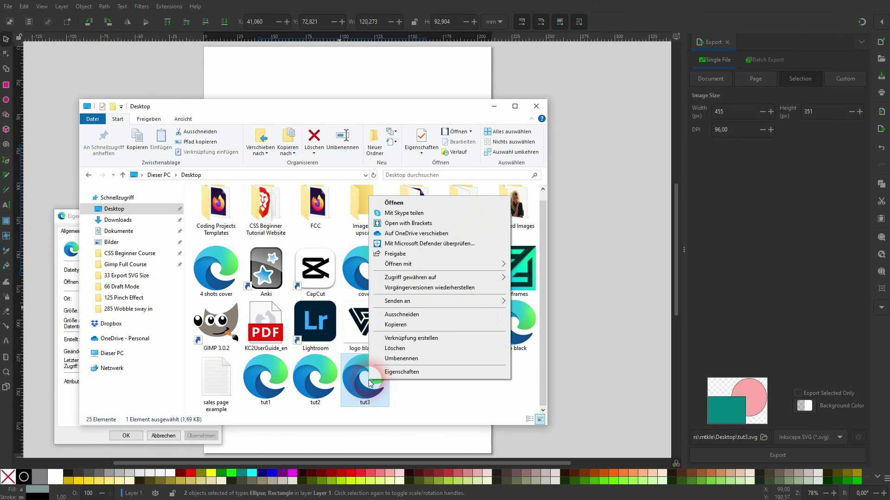
click(424, 372)
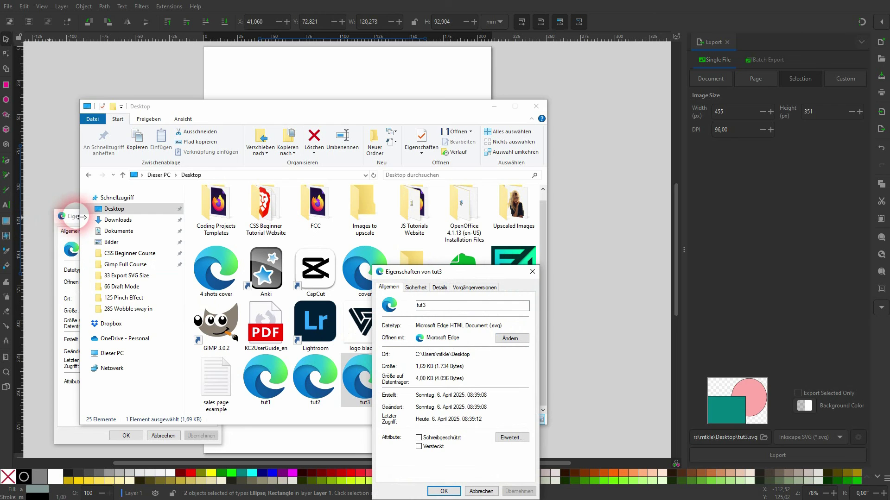
Step: Minimize the Desktop folder window and place the tut2 and tut3 properties windows side by side
click(82, 217)
click(65, 216)
click(485, 115)
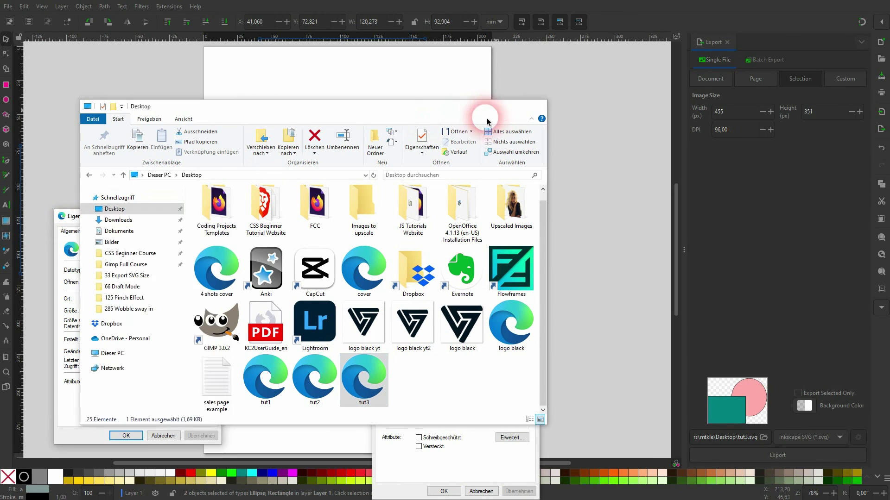
click(494, 106)
drag(166, 221, 308, 237)
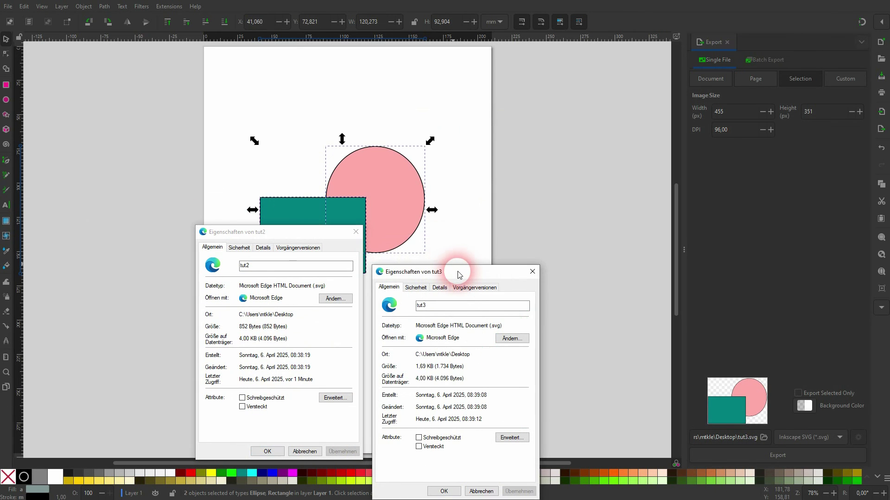
drag(458, 274, 459, 218)
Step: Compare the file type and file size of tut2 and tut3, and close both properties windows
drag(288, 327, 240, 329)
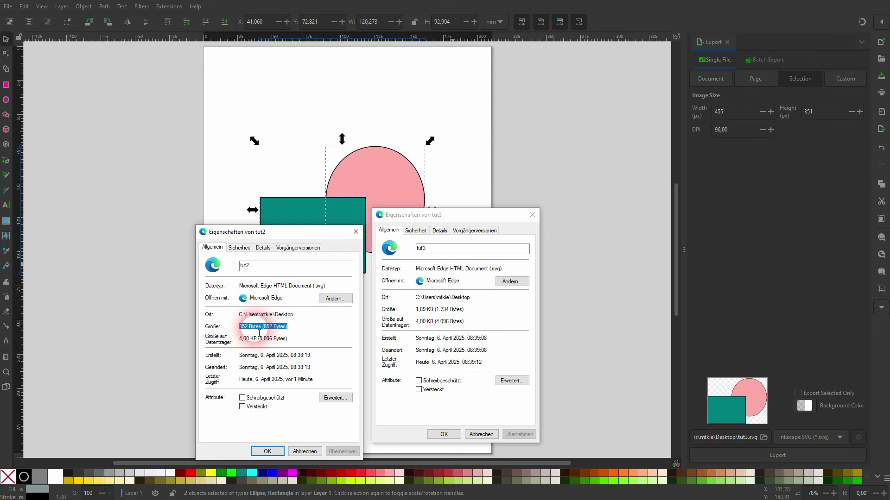
drag(304, 286, 326, 285)
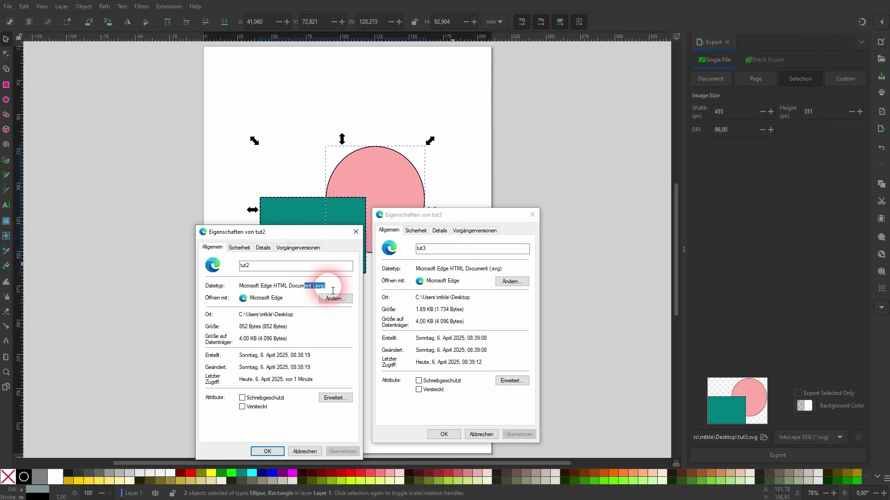
drag(484, 268, 501, 268)
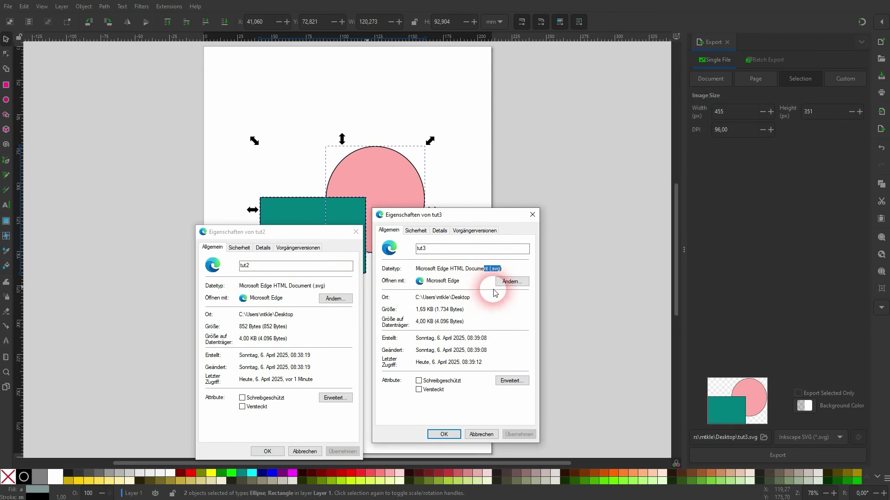
drag(469, 310, 414, 310)
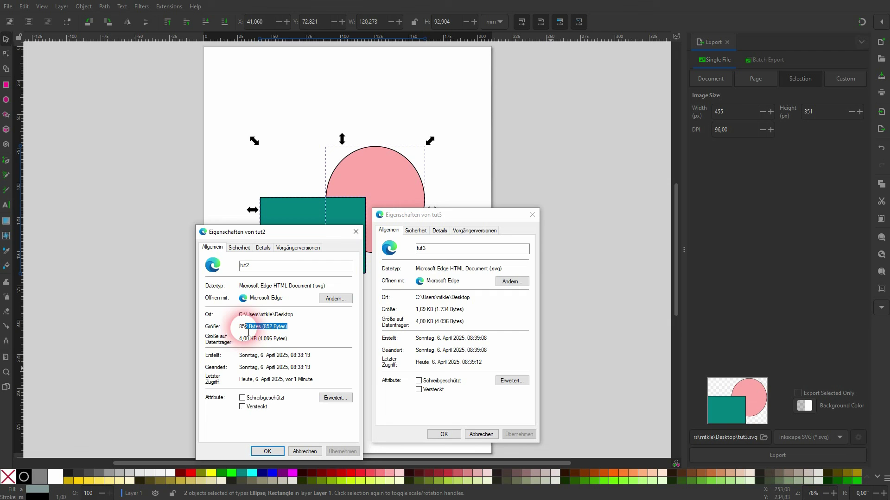
click(356, 232)
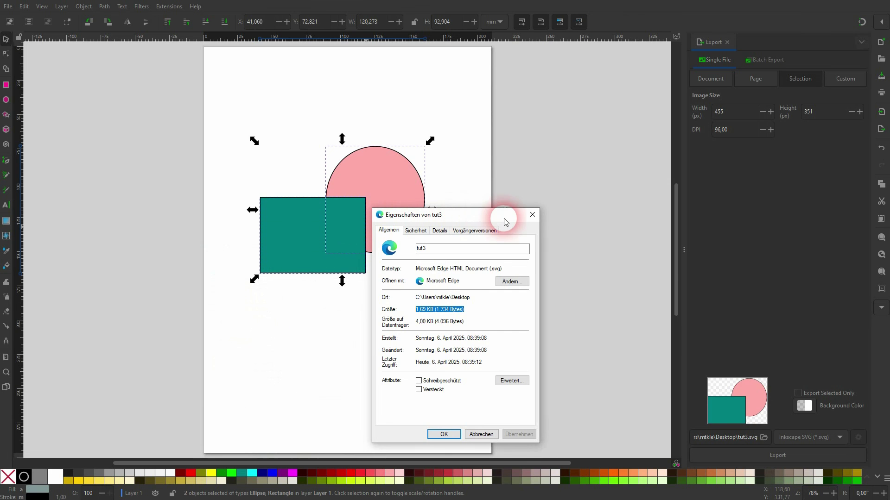
click(532, 216)
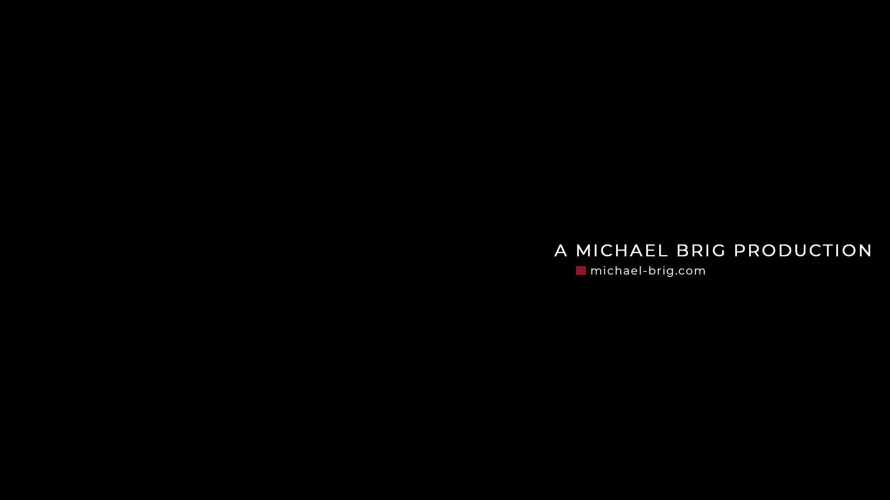